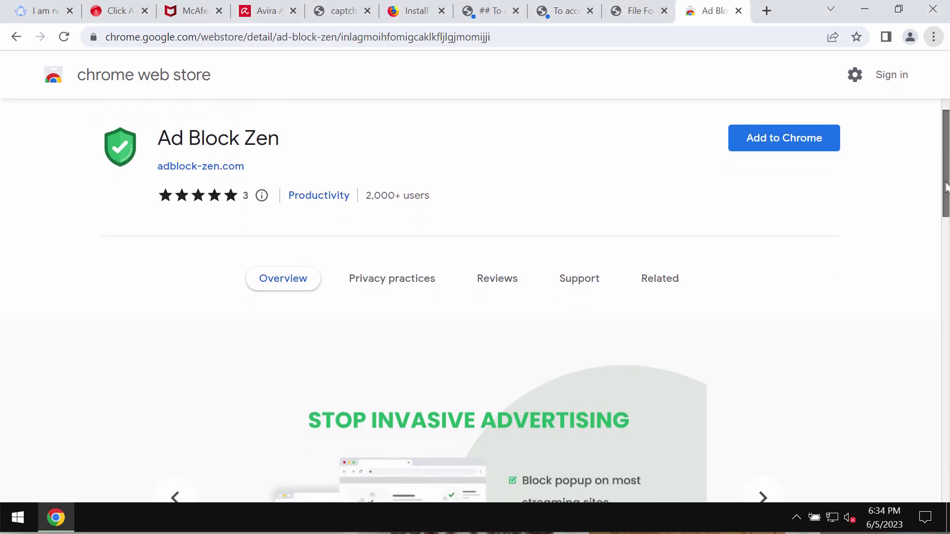
- Read through the Ad Block Zen store page, expanding its full description
drag(944, 187, 946, 174)
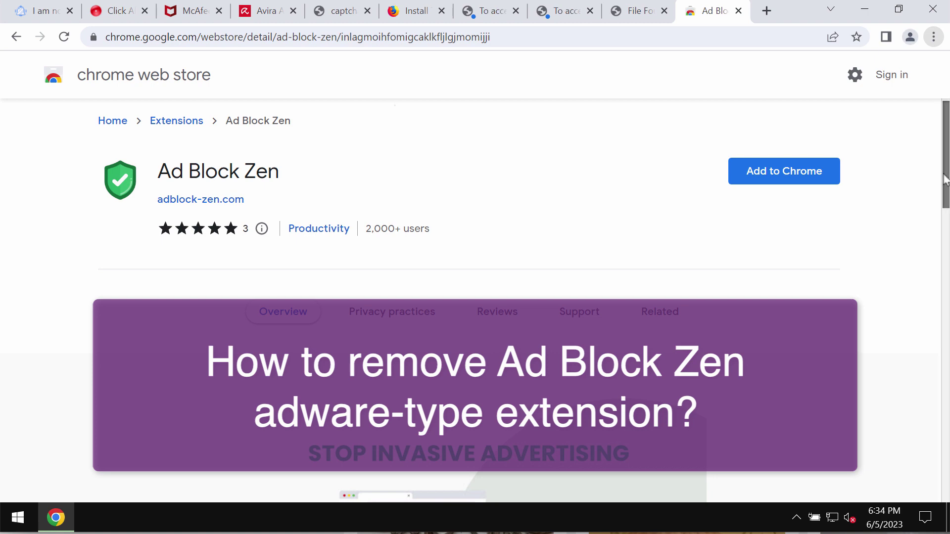
drag(945, 181, 901, 369)
scroll(901, 368, down, 1)
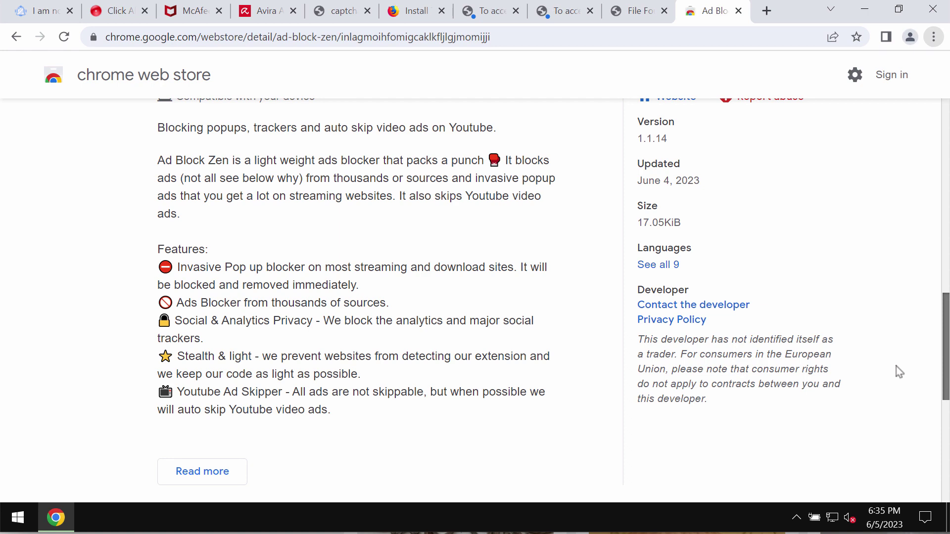
scroll(899, 372, down, 3)
click(220, 380)
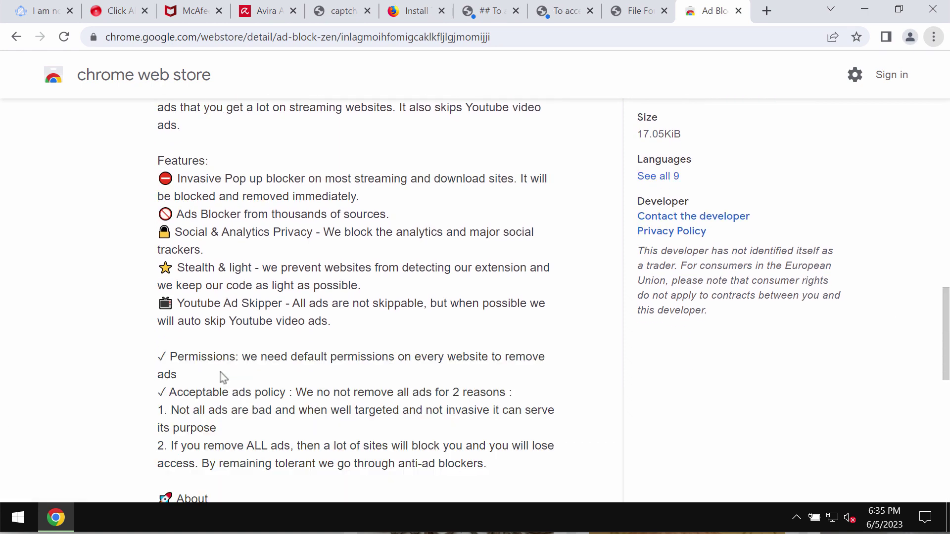
scroll(499, 336, down, 3)
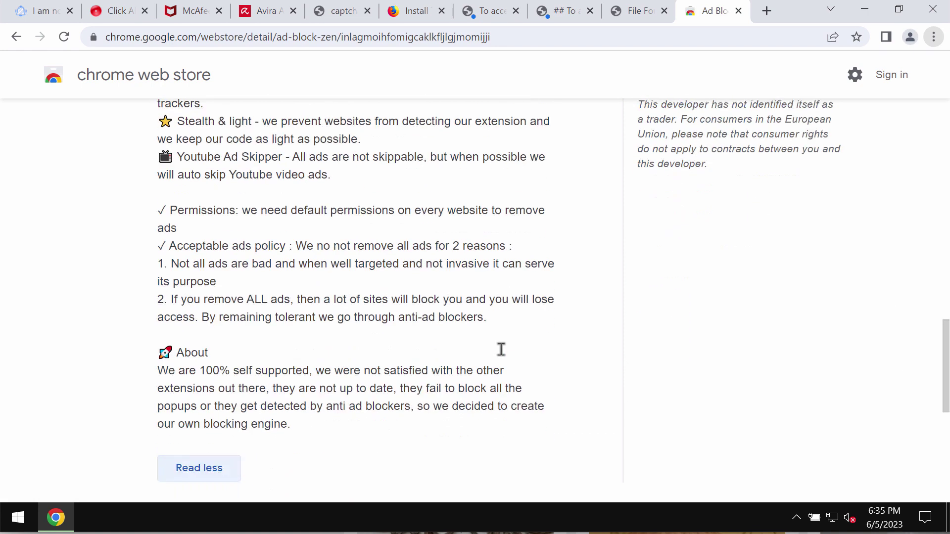
scroll(500, 353, up, 3)
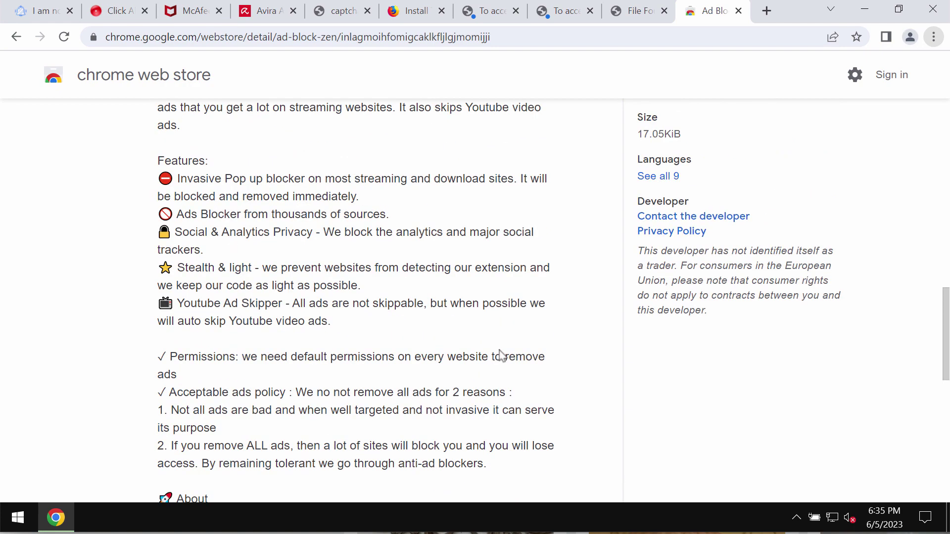
scroll(500, 354, up, 10)
scroll(501, 355, up, 3)
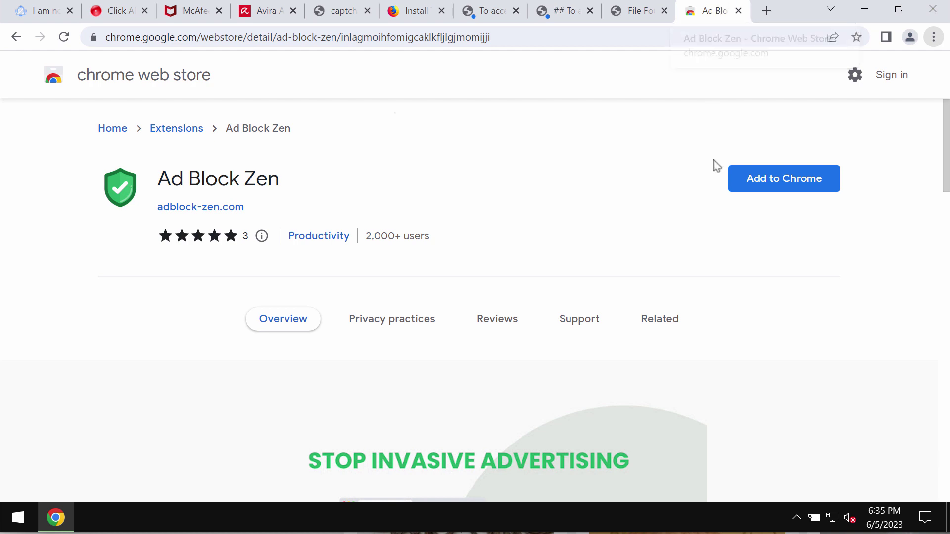
- Add Ad Block Zen to Chrome and close its store tab
click(750, 184)
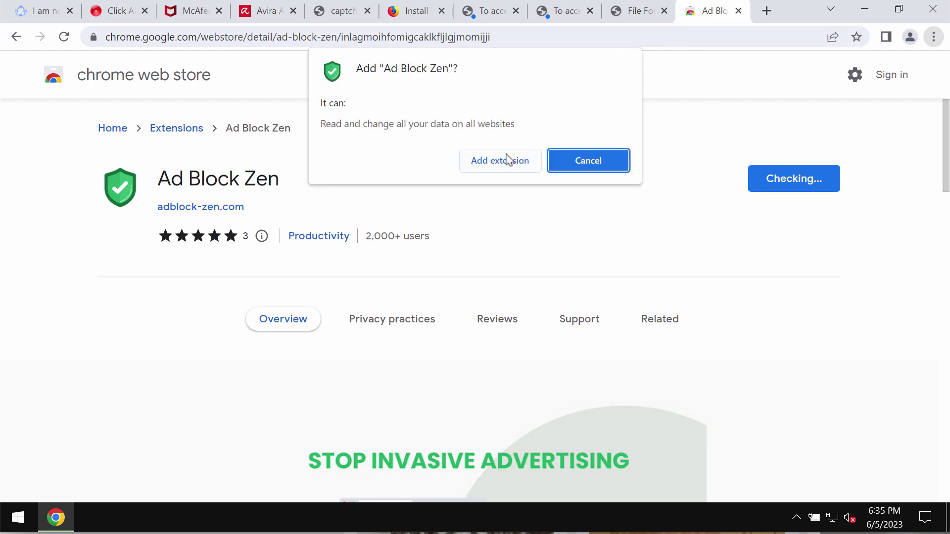
click(471, 163)
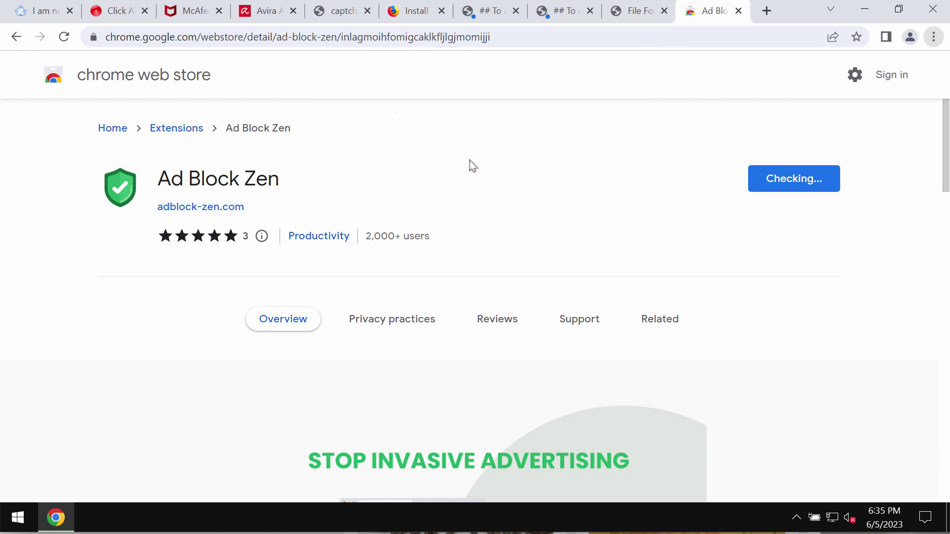
click(737, 11)
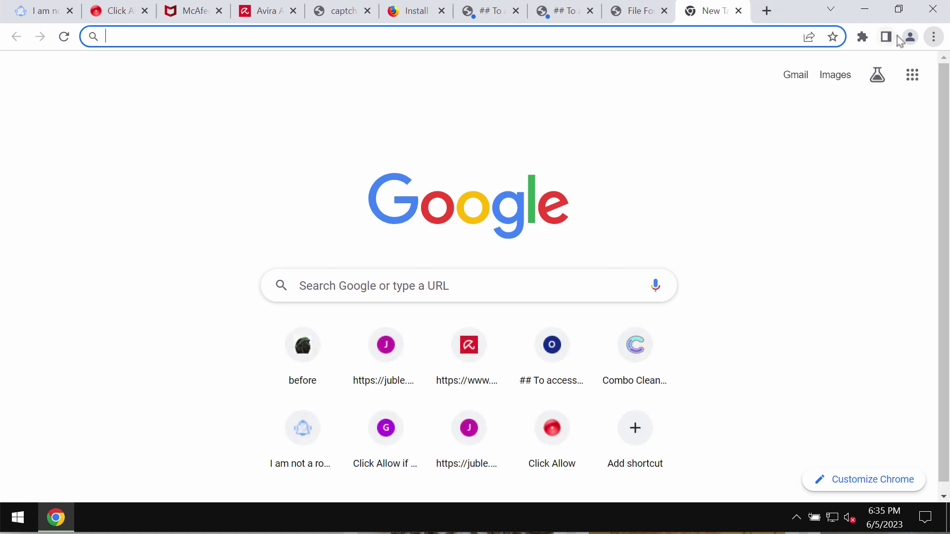
- Remove Ad Block Zen and Apps on Chrome's Extensions page, then select the address bar
click(932, 39)
mouse_move(796, 247)
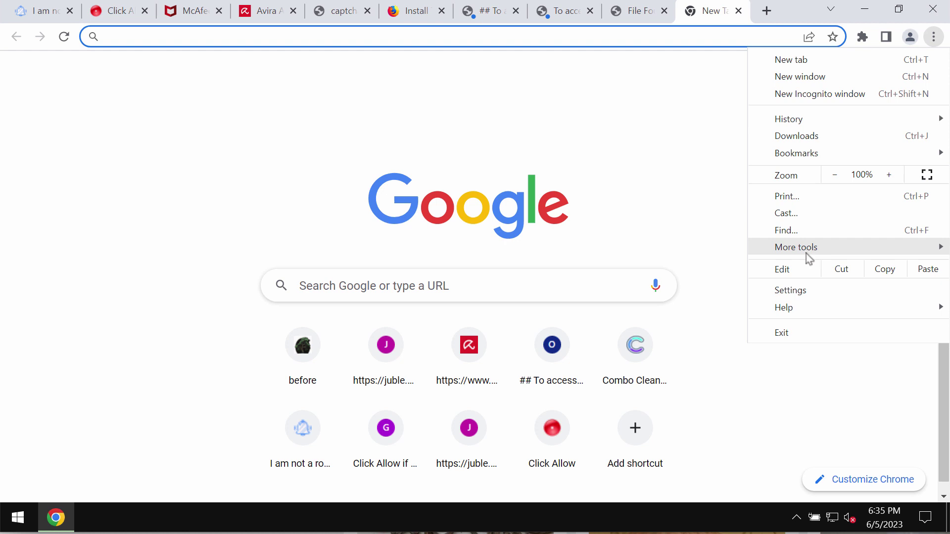
click(619, 323)
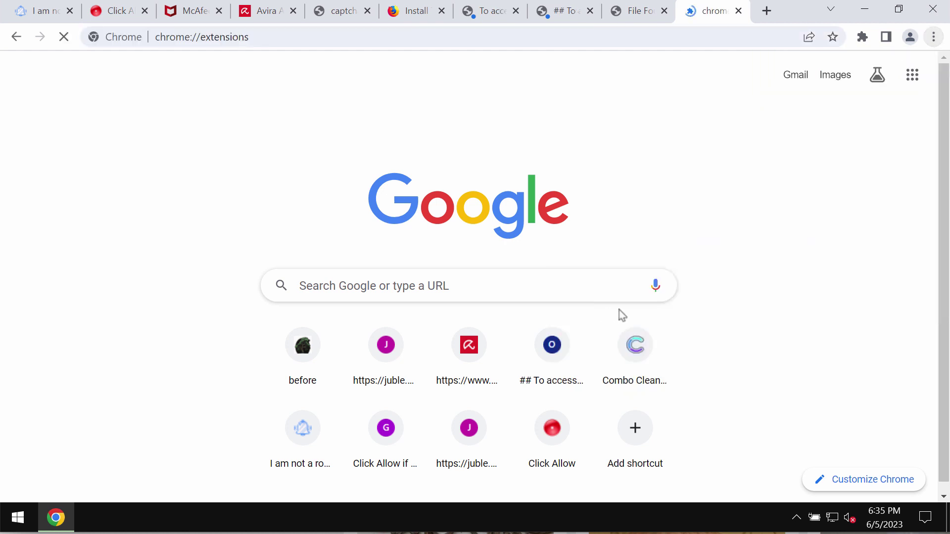
click(277, 211)
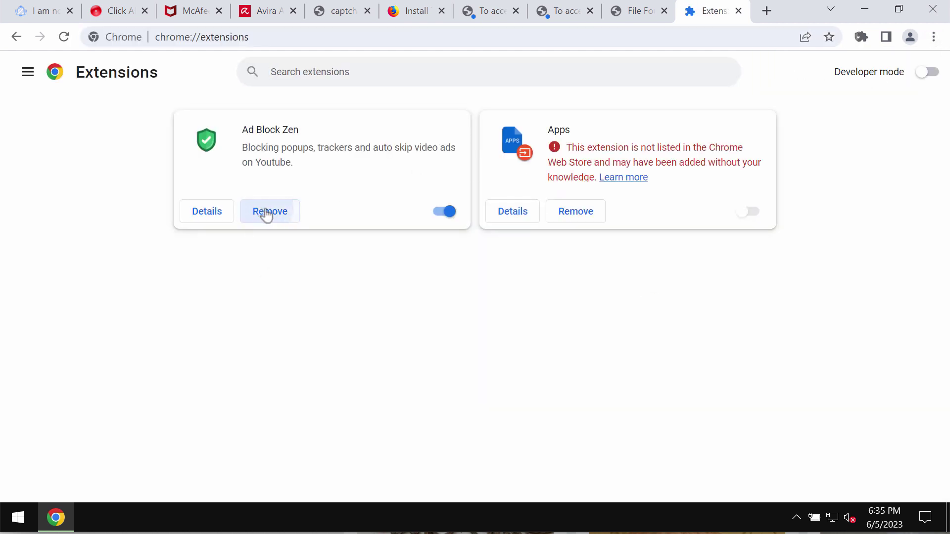
click(746, 147)
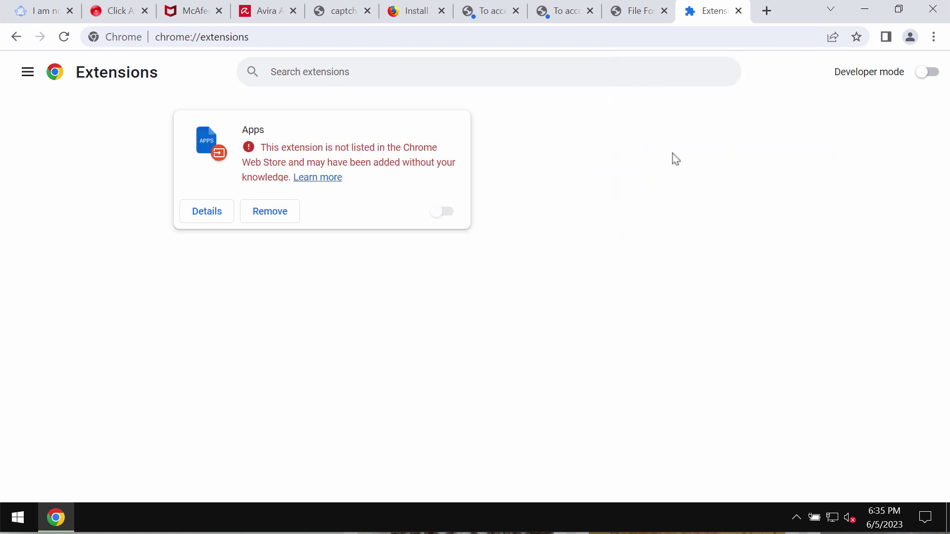
click(277, 212)
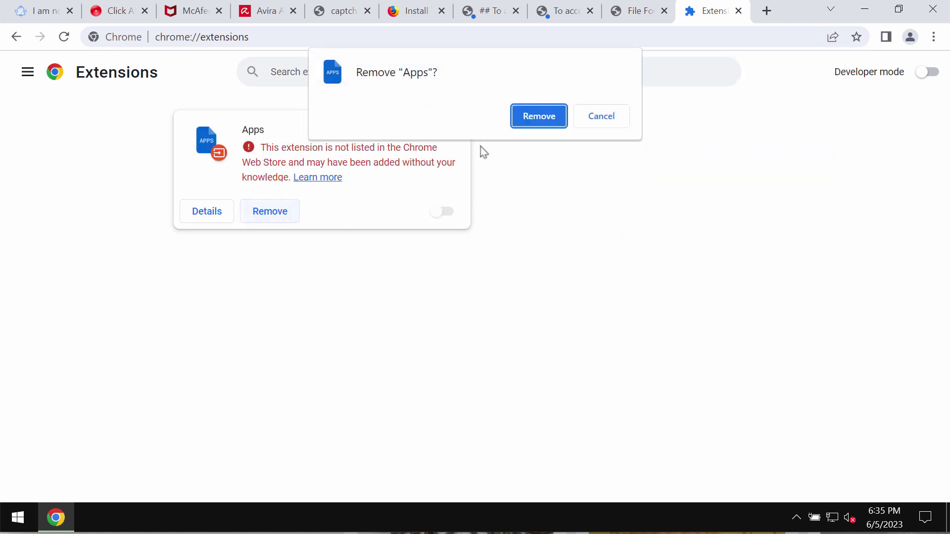
click(526, 118)
click(673, 33)
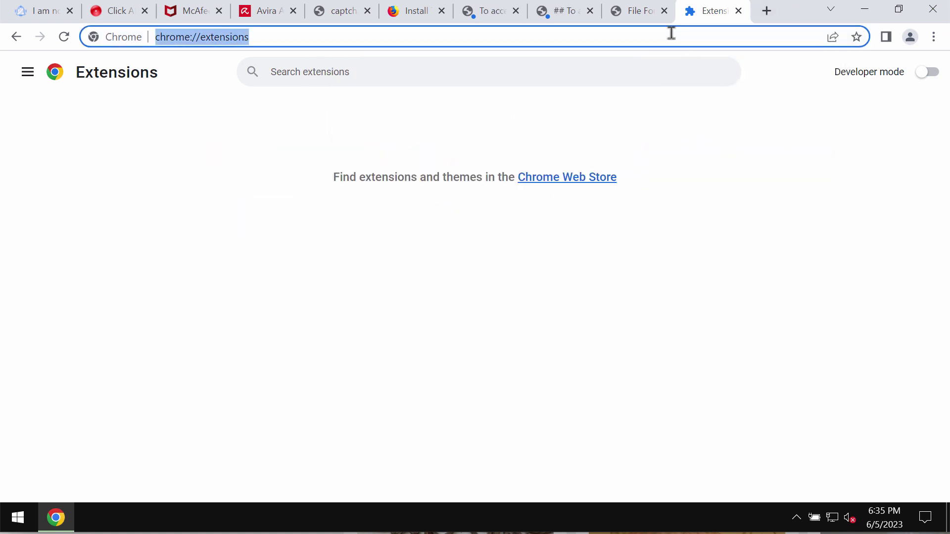
- Load combocleaner.com, then minimise Chrome and launch Combo Cleaner from its desktop shortcut
text(c)
key(Return)
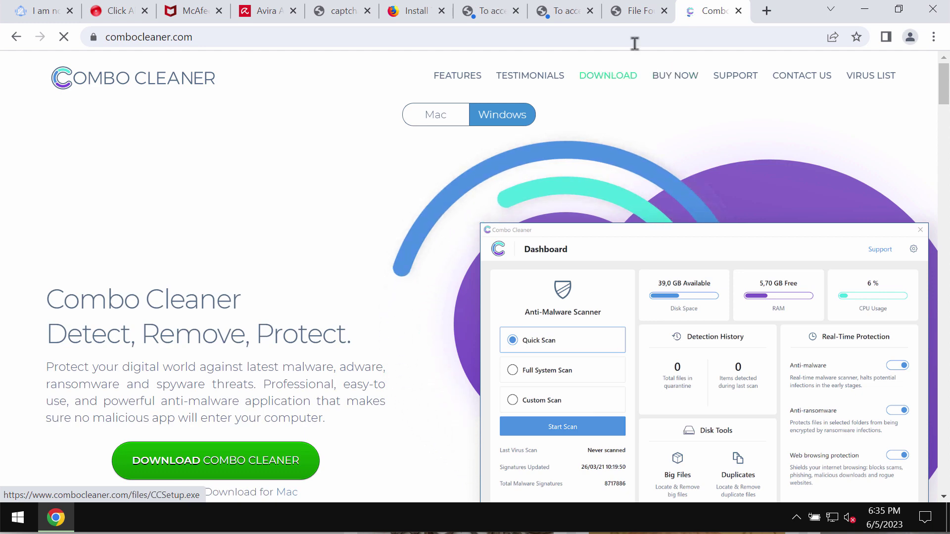
click(867, 10)
click(54, 283)
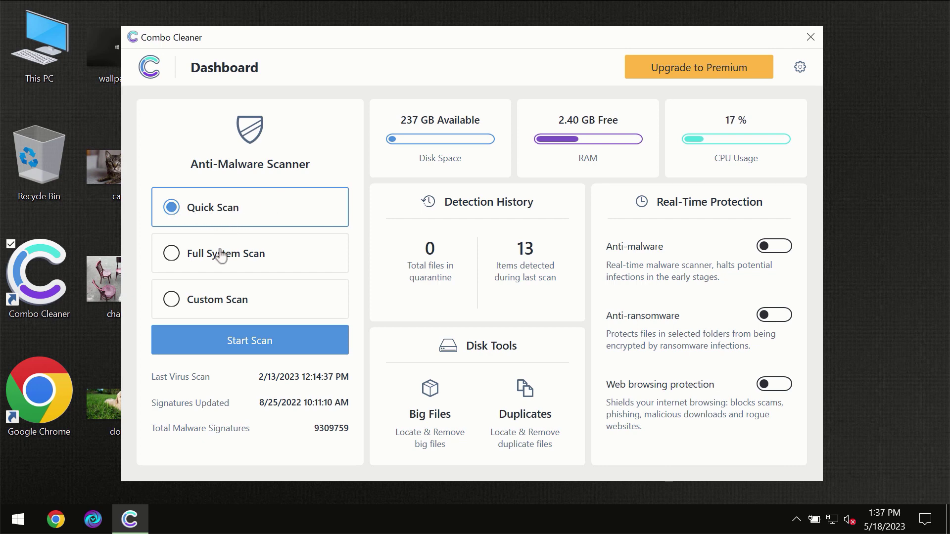
- Start a Quick Scan from the Combo Cleaner Dashboard
click(244, 347)
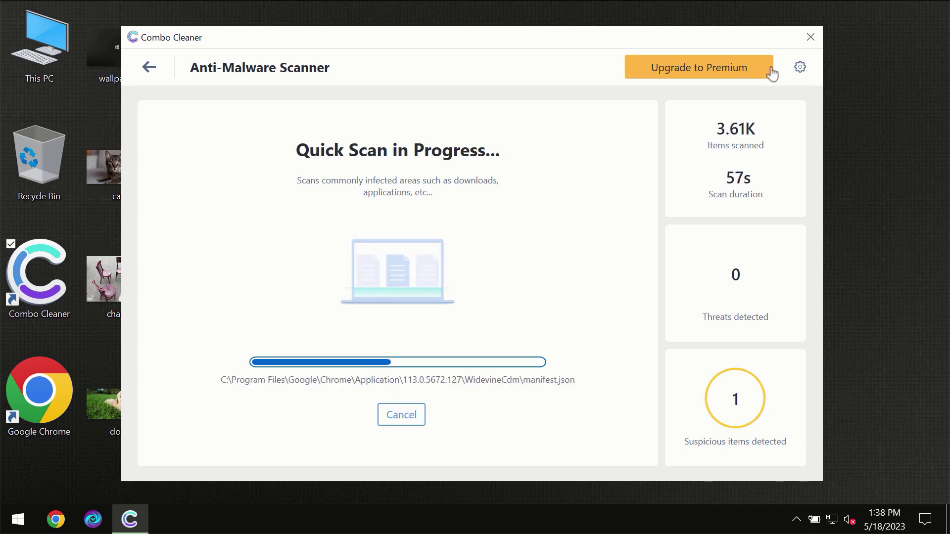
- Review Combo Cleaner's Anti-Ransomware settings, then go back to the Dashboard
click(800, 68)
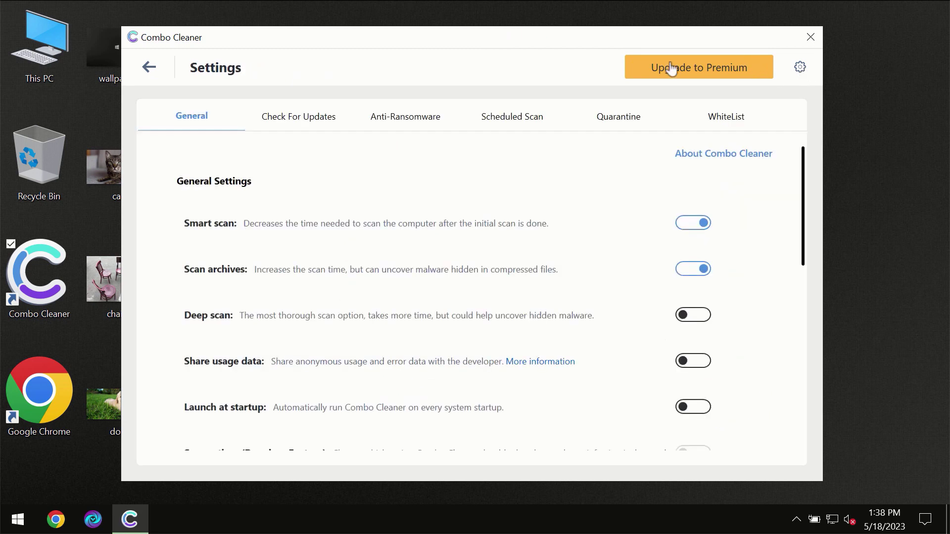
click(400, 124)
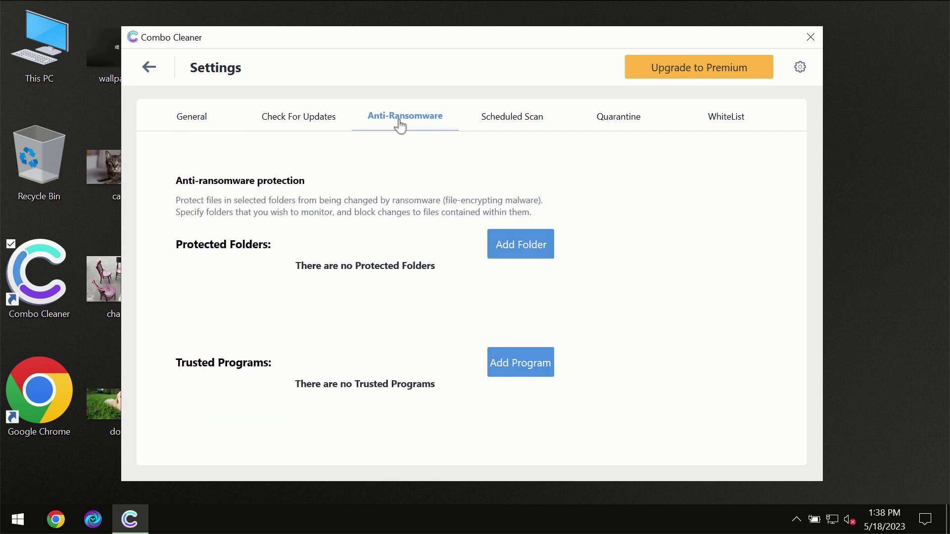
click(150, 68)
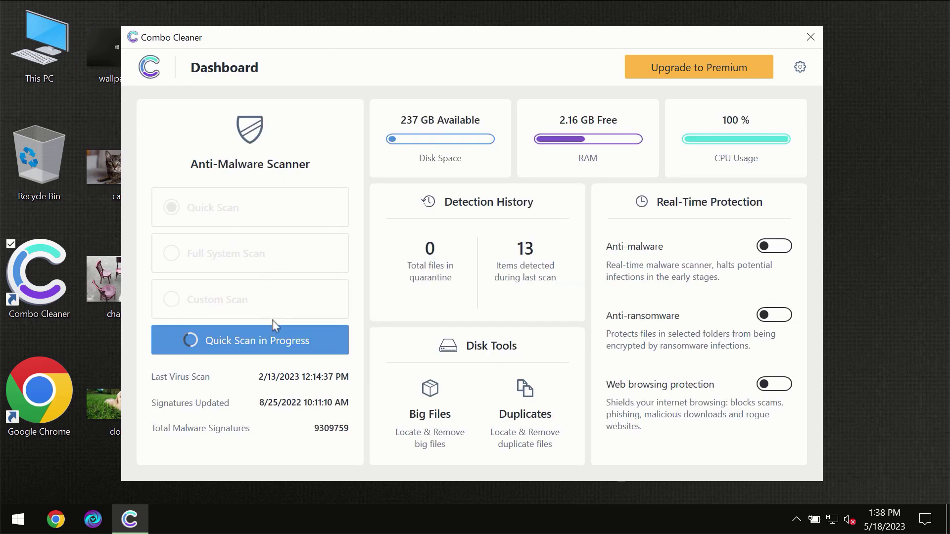
- Follow the quick scan to its one-threat result, then bring up the Upgrade to Premium offer
click(273, 347)
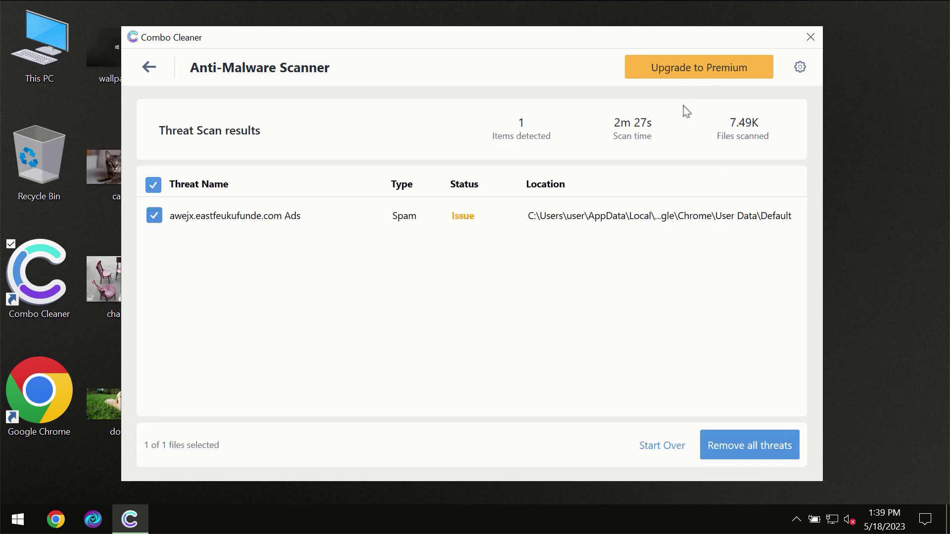
click(683, 70)
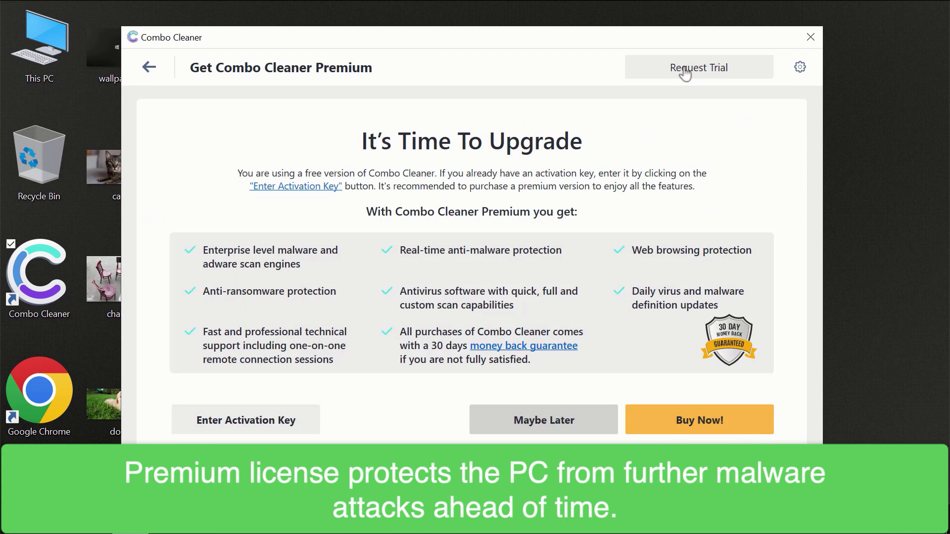